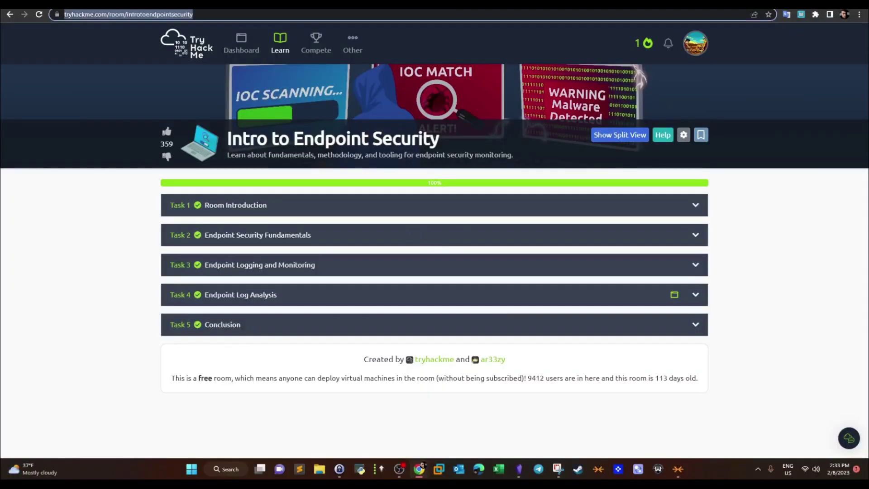
# Expand Task 4, Endpoint Log Analysis, and launch its static lab with View Site beside the room.
pyautogui.click(611, 301)
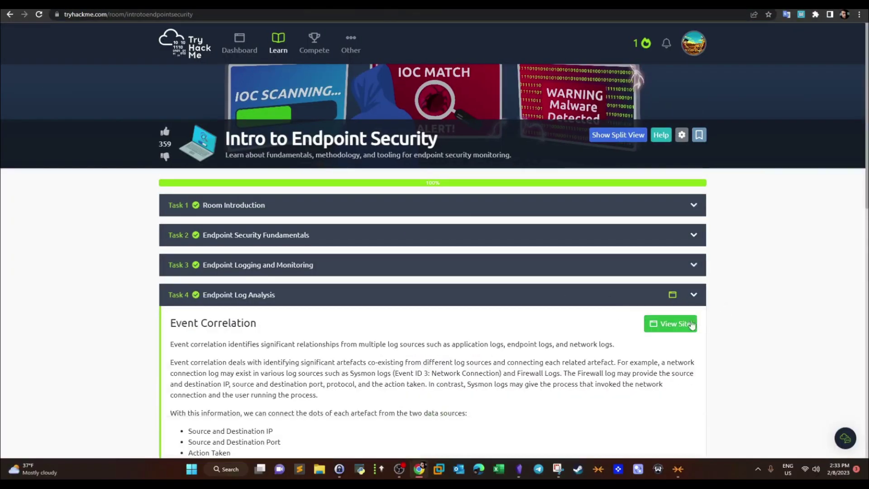
pyautogui.click(675, 324)
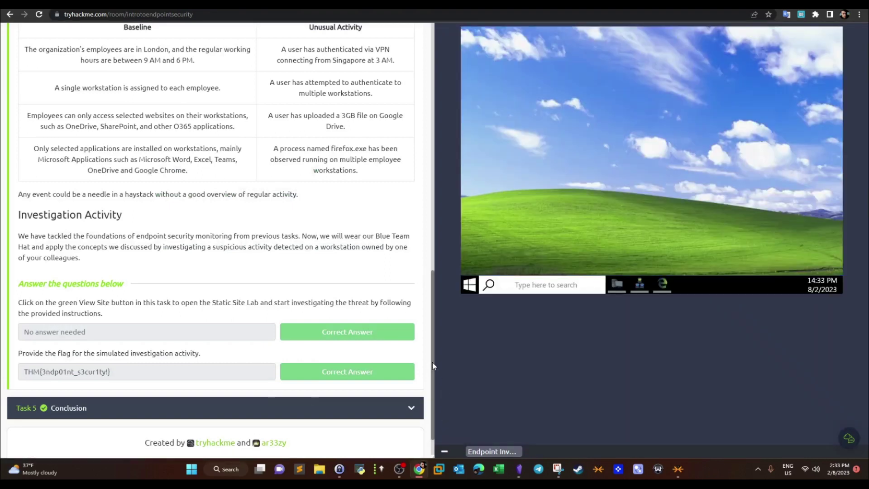
pyautogui.scroll(1, 430, 361)
pyautogui.scroll(-1, 431, 358)
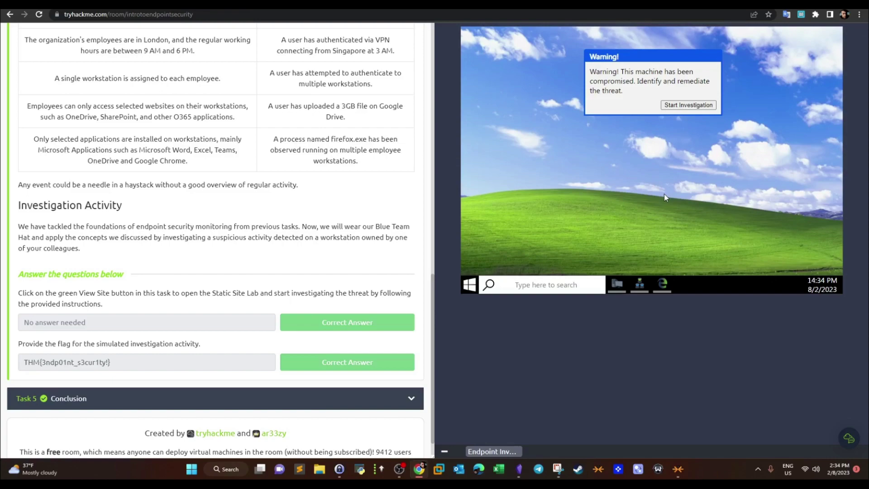
# Start the investigation from the compromise warning on the lab desktop.
pyautogui.moveTo(433, 308); pyautogui.dragTo(446, 198)
pyautogui.click(689, 107)
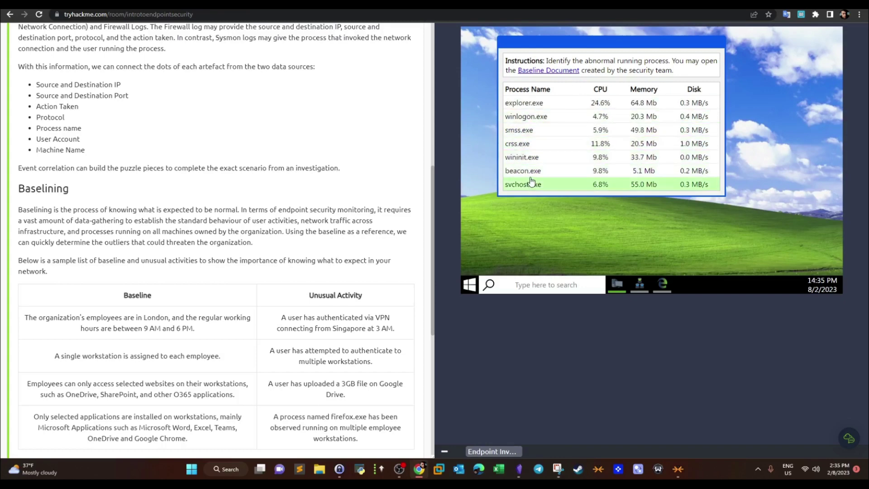
# Mark beacon.exe as the abnormal process in the process list.
pyautogui.click(532, 175)
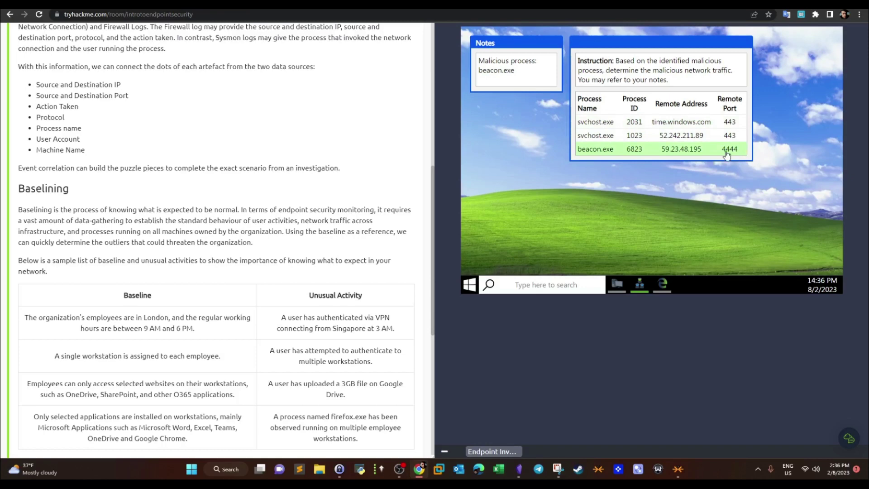
# Flag beacon.exe's traffic to 59.23.48.195 as malicious, then search for machines contacting that IP.
pyautogui.click(676, 155)
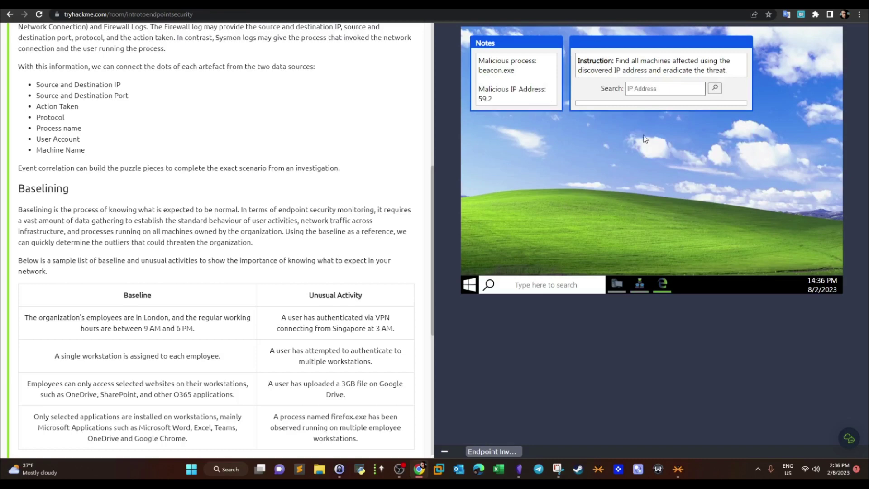
pyautogui.click(637, 96)
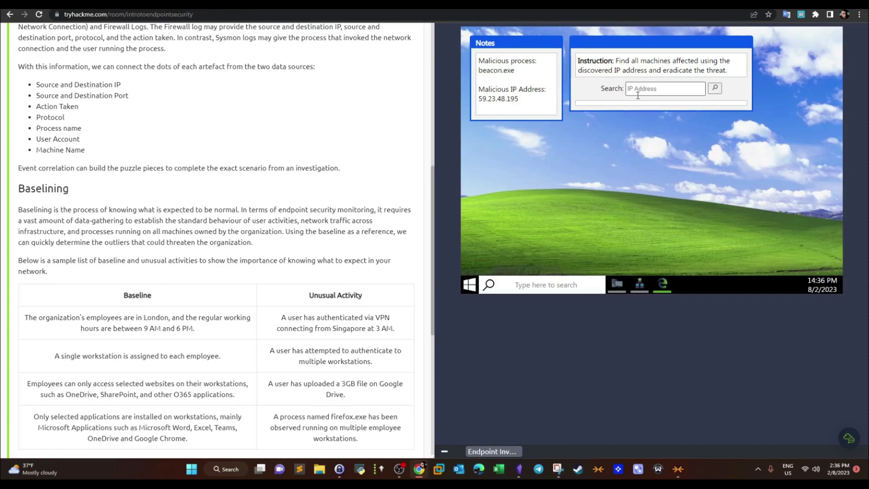
pyautogui.moveTo(519, 100); pyautogui.dragTo(480, 101)
pyautogui.hotkey('ctrl', 'c')
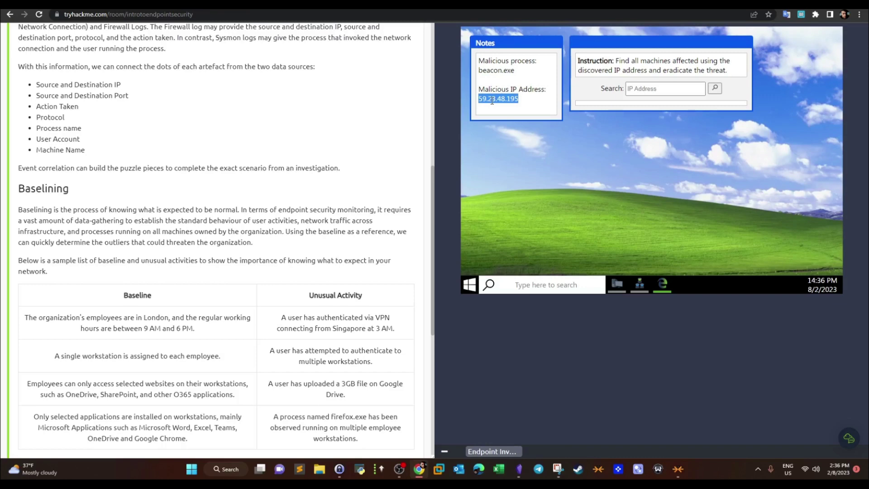
pyautogui.rightClick(492, 101)
pyautogui.click(504, 103)
pyautogui.click(656, 89)
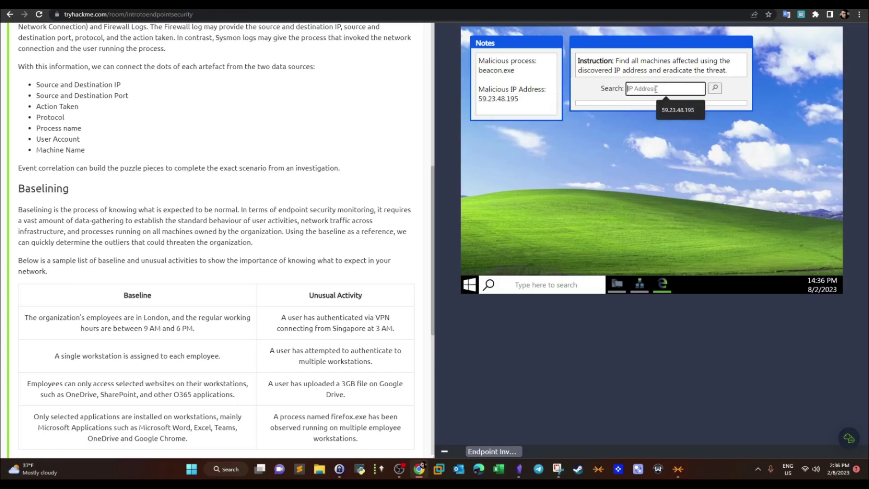
pyautogui.rightClick(656, 89)
pyautogui.click(670, 162)
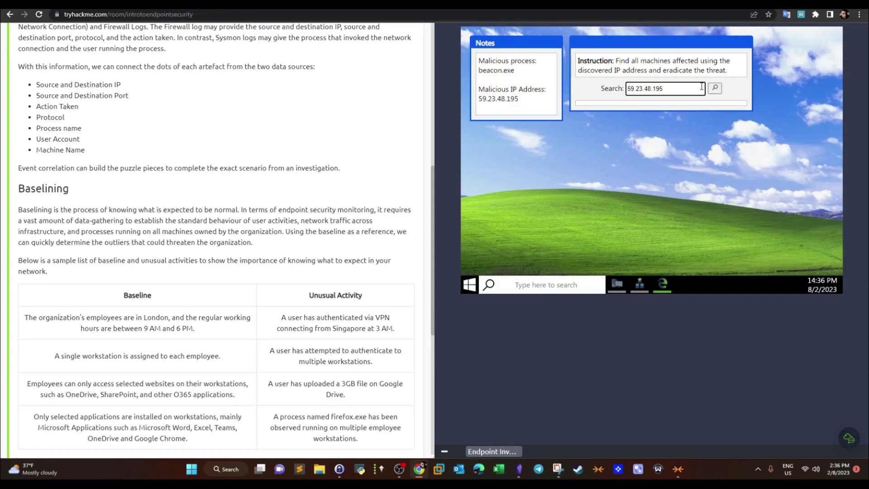
pyautogui.click(715, 89)
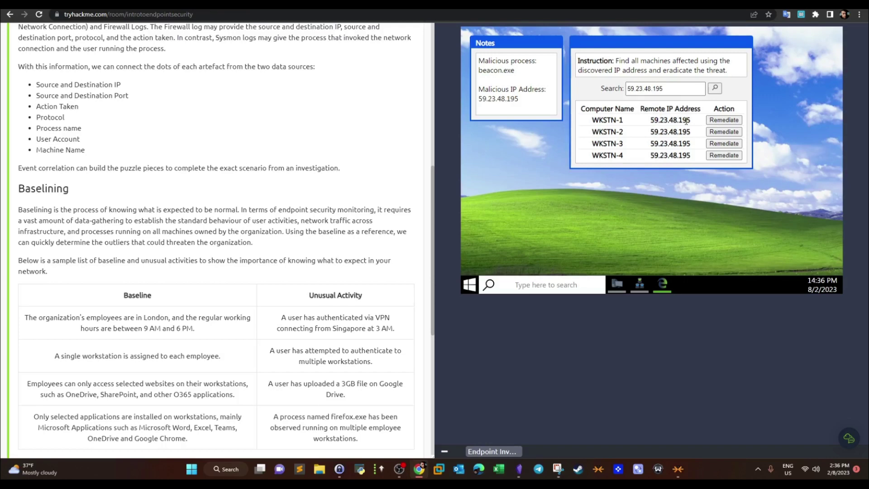
# Remediate the four workstations, WKSTN-1 through WKSTN-4, connecting to 59.23.48.195.
pyautogui.moveTo(692, 124); pyautogui.dragTo(645, 133)
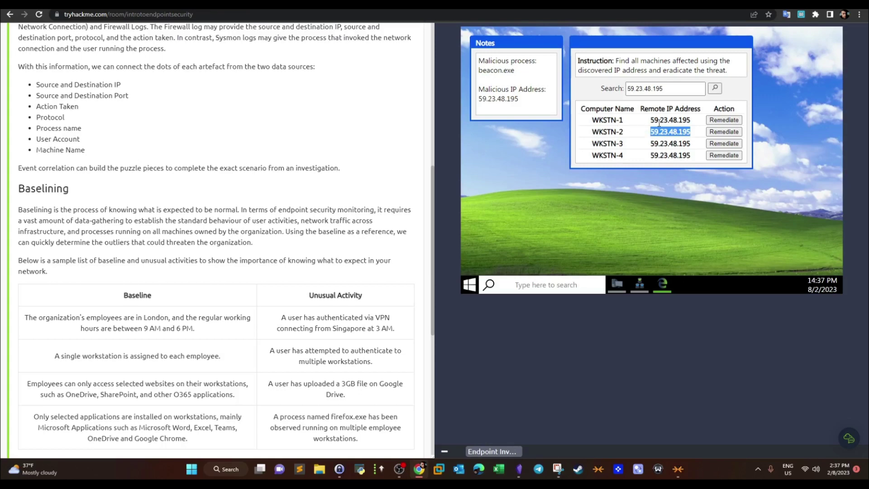
pyautogui.moveTo(627, 120)
pyautogui.mouseDown()
pyautogui.moveTo(590, 120)
pyautogui.moveTo(632, 134)
pyautogui.mouseUp()
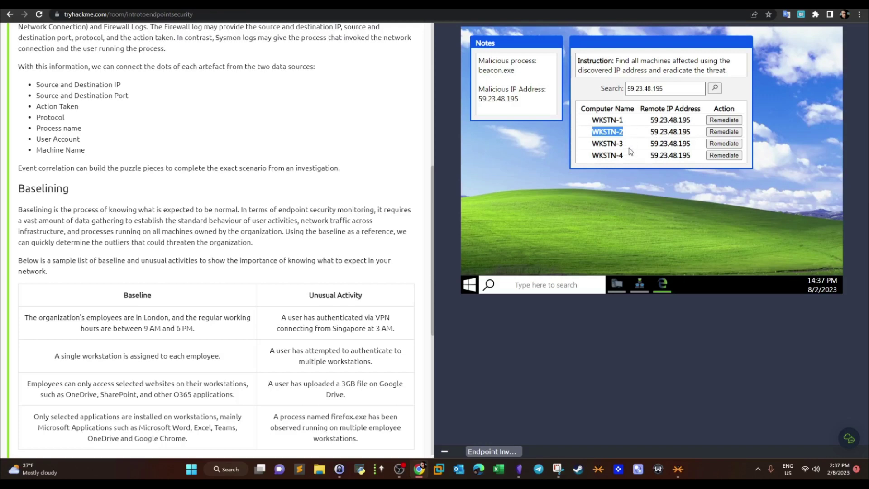
pyautogui.click(647, 121)
pyautogui.moveTo(590, 120); pyautogui.dragTo(632, 160)
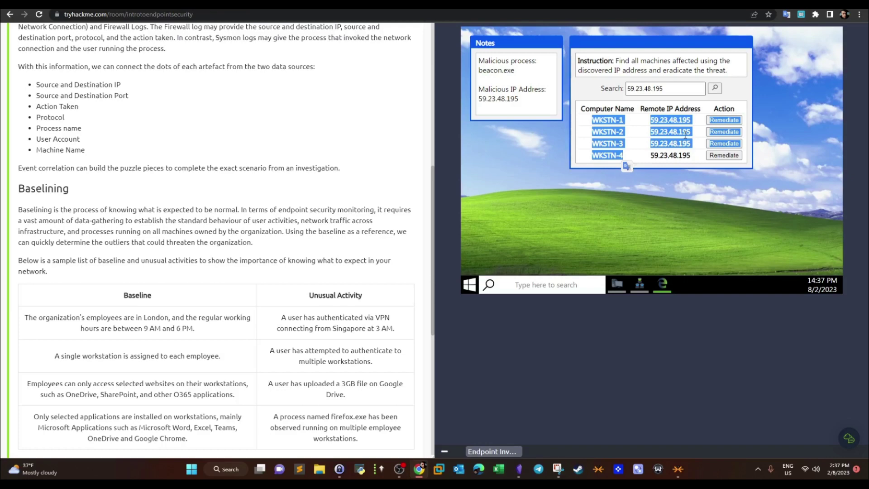
pyautogui.click(734, 120)
pyautogui.click(735, 132)
pyautogui.click(733, 143)
pyautogui.click(733, 155)
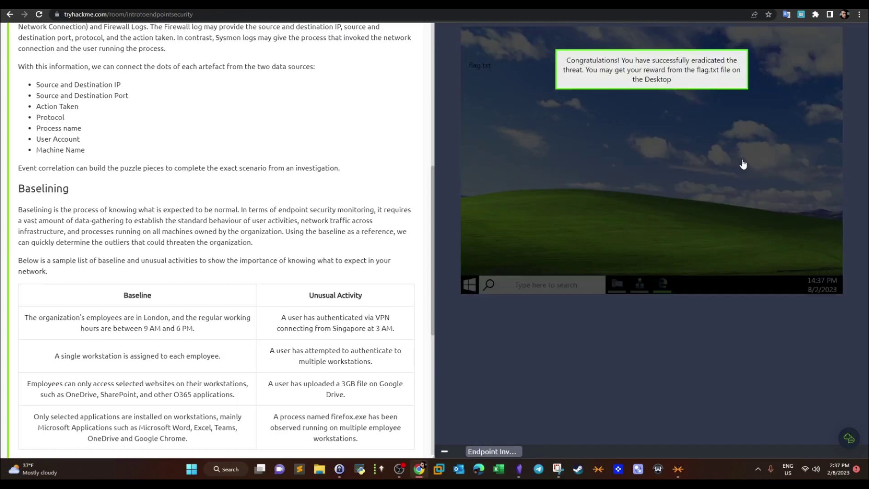
# Open flag.txt on the lab desktop, select the flag, and exit split view.
pyautogui.doubleClick(485, 53)
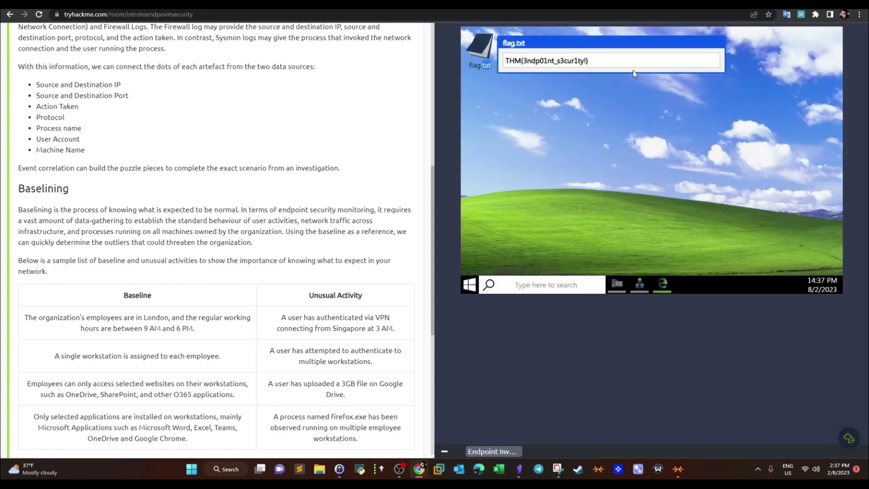
pyautogui.moveTo(639, 70); pyautogui.dragTo(485, 97)
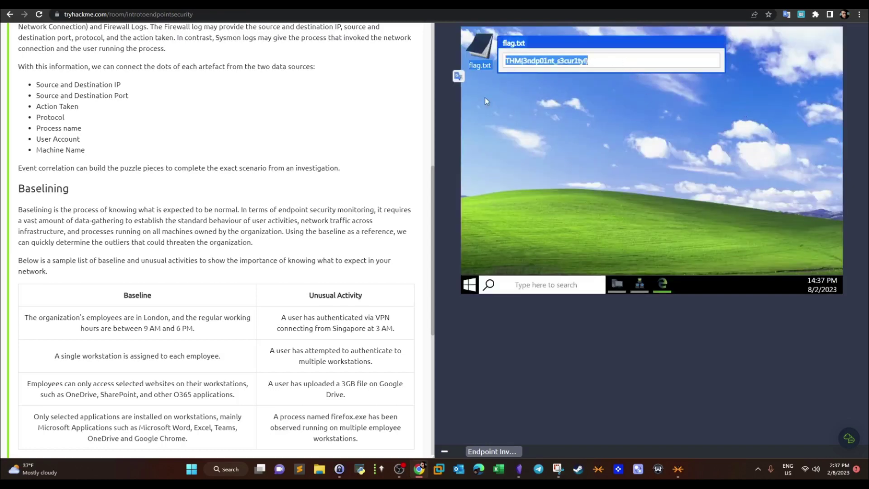
pyautogui.click(444, 451)
pyautogui.click(558, 302)
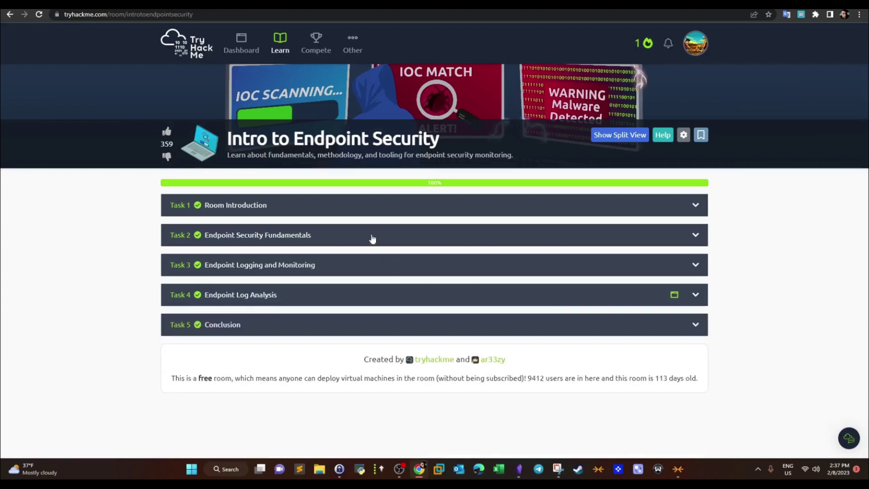
pyautogui.click(371, 237)
pyautogui.scroll(-20, 434, 272)
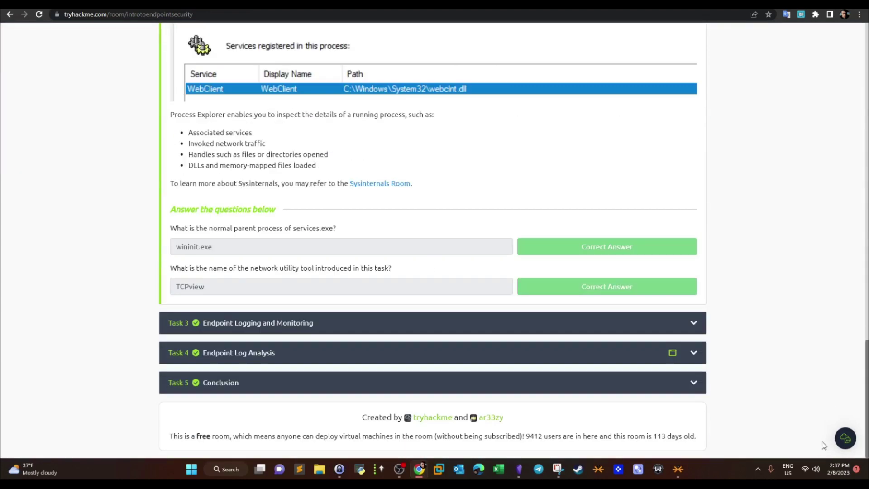
pyautogui.scroll(2, 435, 271)
pyautogui.moveTo(171, 320); pyautogui.dragTo(320, 322)
pyautogui.click(320, 322)
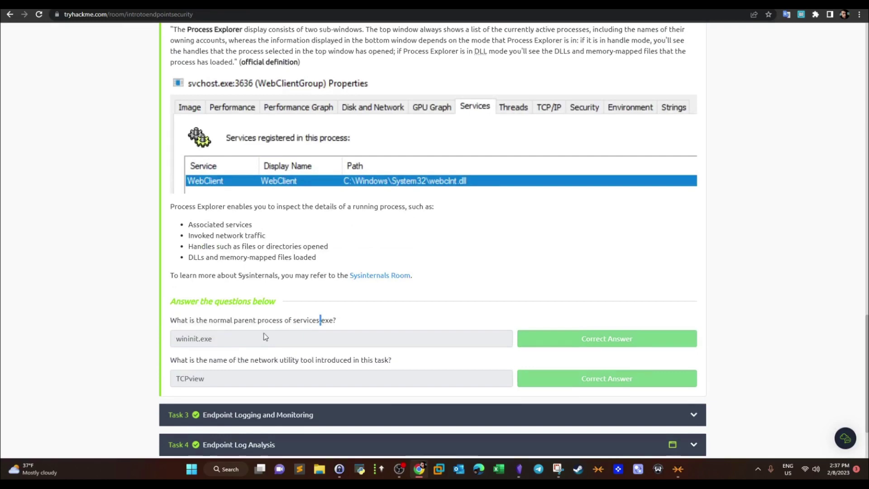
pyautogui.moveTo(861, 372); pyautogui.dragTo(866, 344)
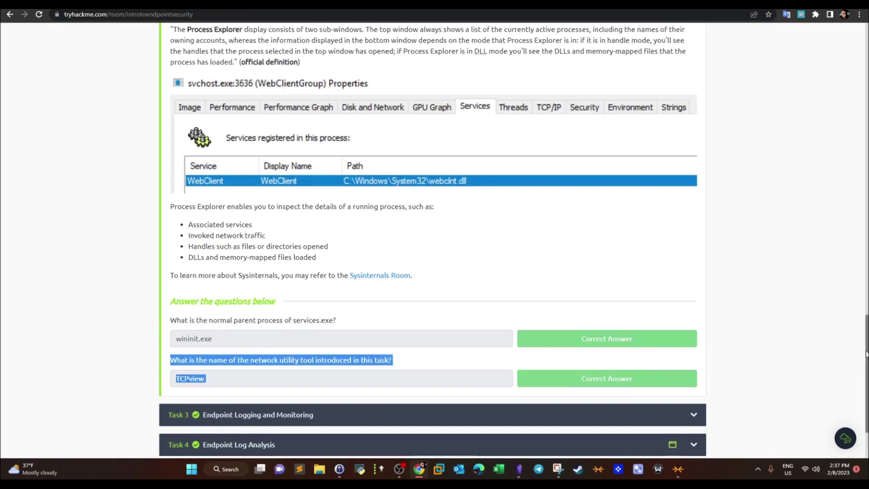
pyautogui.scroll(10, 846, 230)
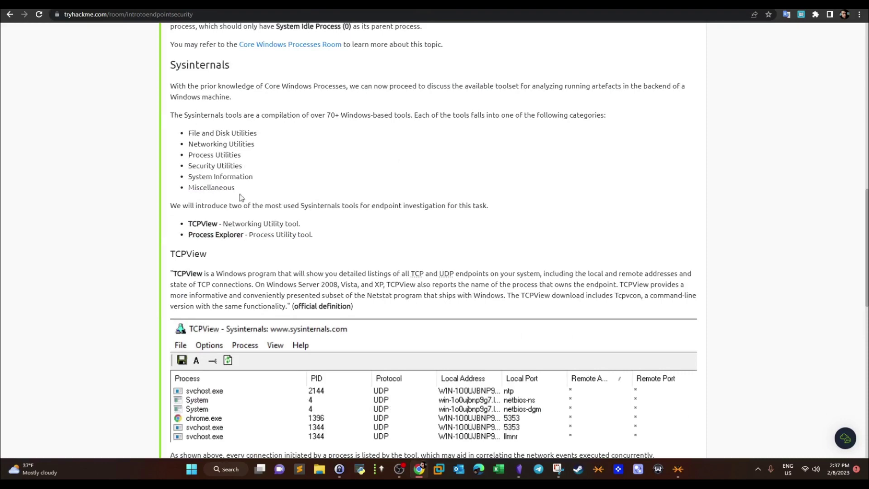
pyautogui.scroll(3, 856, 217)
pyautogui.scroll(4, 857, 216)
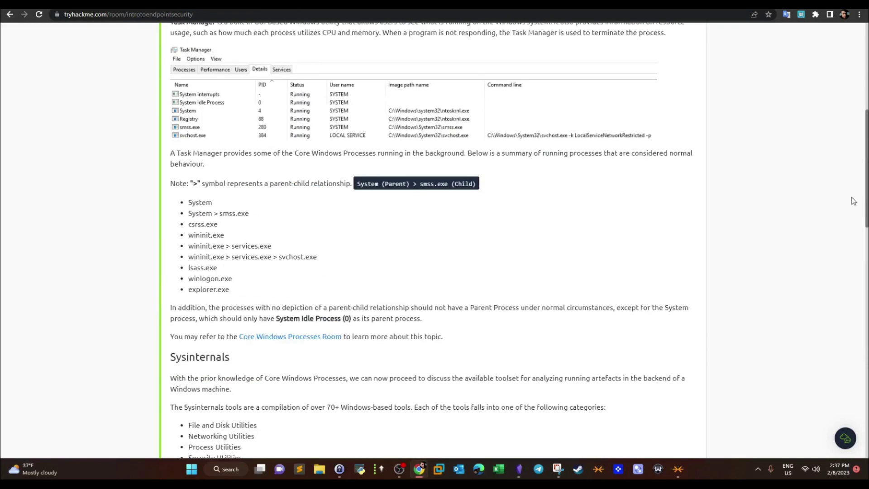
pyautogui.doubleClick(207, 246)
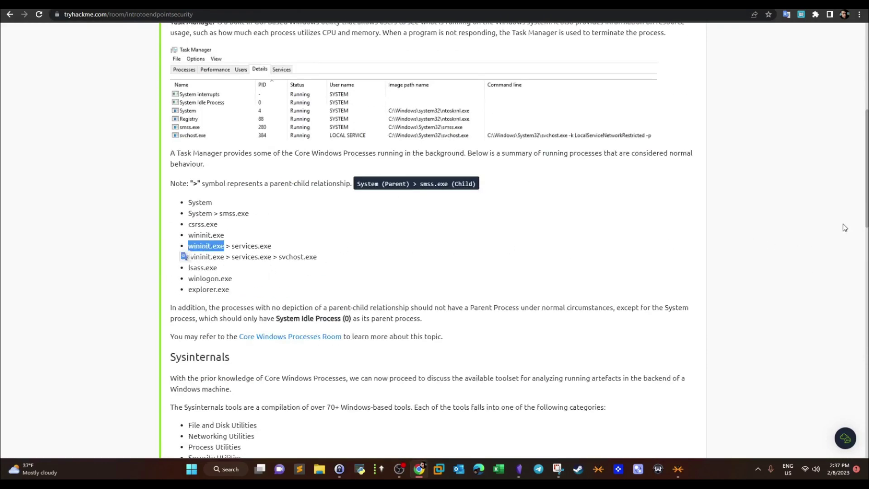
pyautogui.moveTo(866, 225); pyautogui.dragTo(866, 425)
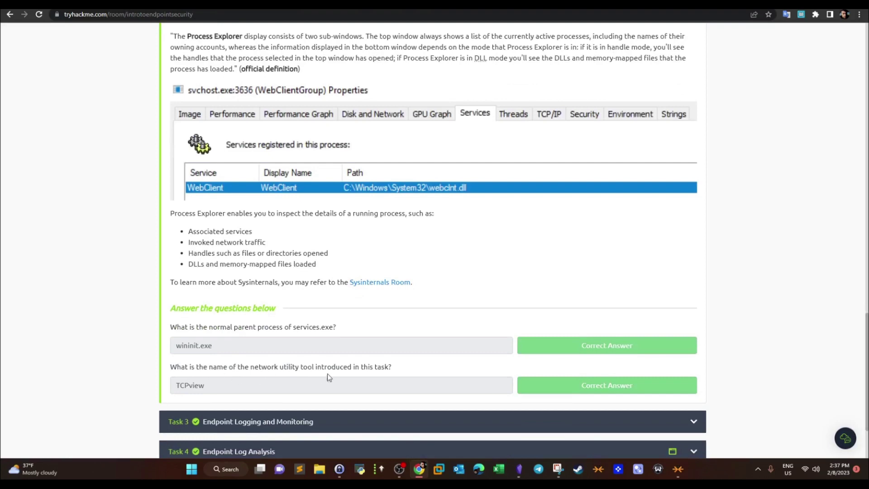
pyautogui.click(336, 419)
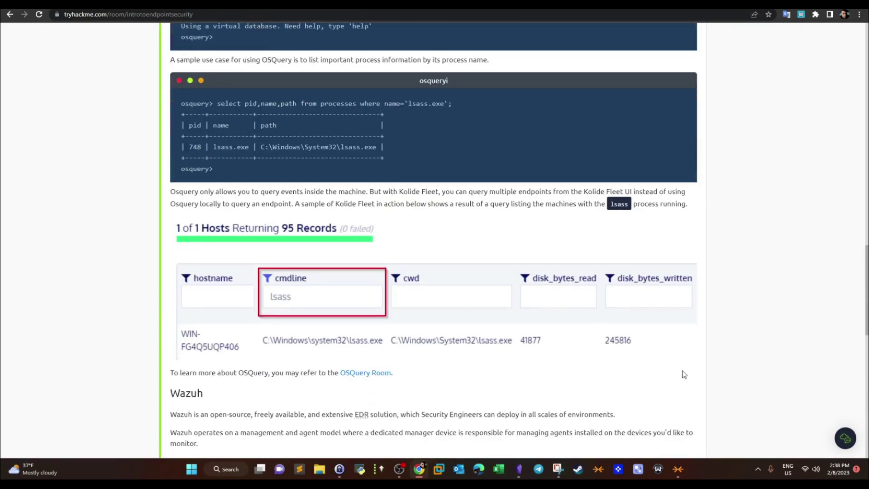
pyautogui.moveTo(866, 332); pyautogui.dragTo(866, 454)
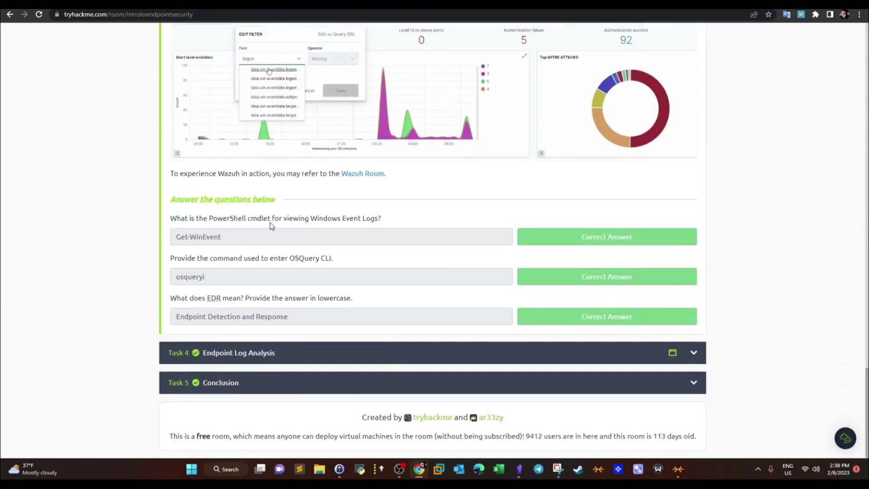
pyautogui.moveTo(232, 241); pyautogui.dragTo(279, 259)
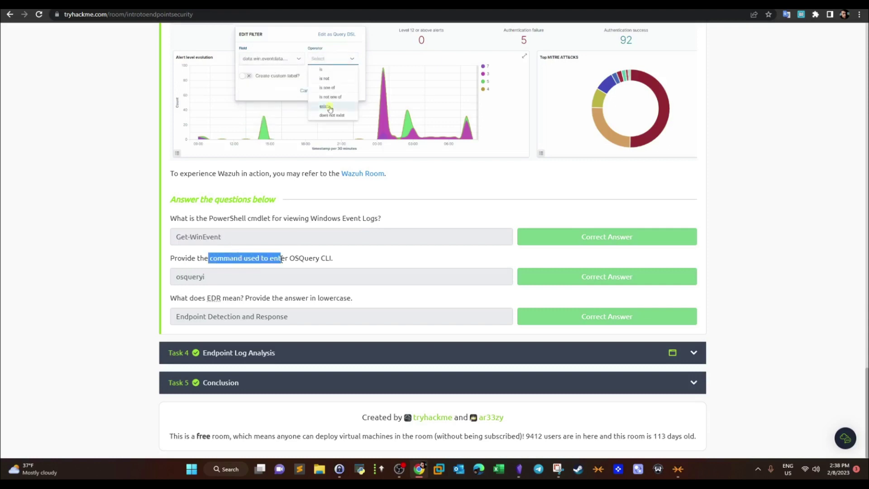
pyautogui.moveTo(206, 277); pyautogui.dragTo(159, 286)
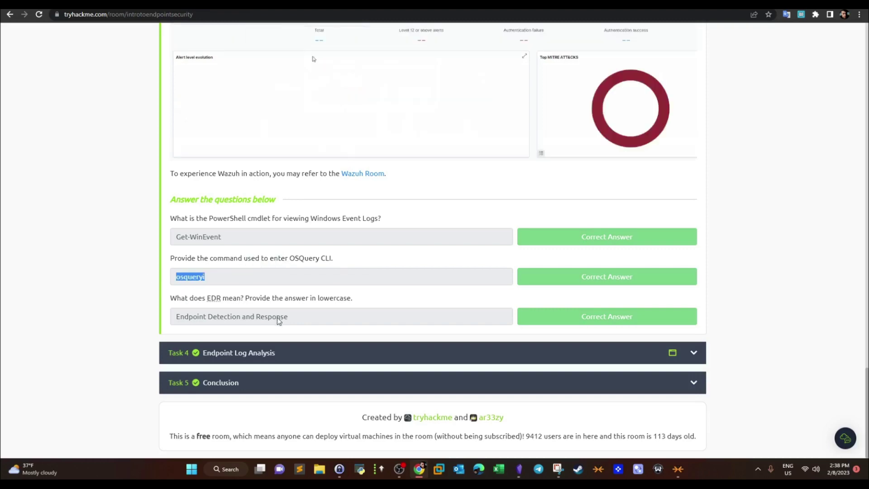
pyautogui.moveTo(304, 318); pyautogui.dragTo(176, 317)
pyautogui.click(248, 352)
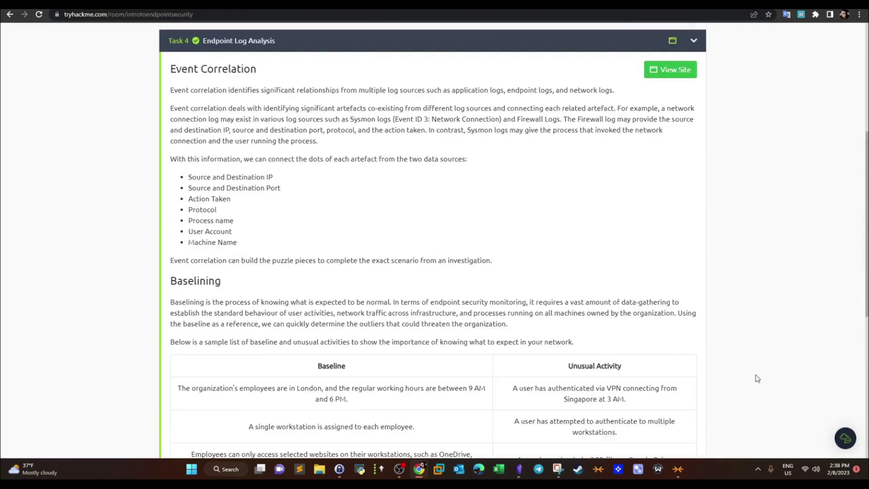
pyautogui.moveTo(865, 319); pyautogui.dragTo(865, 448)
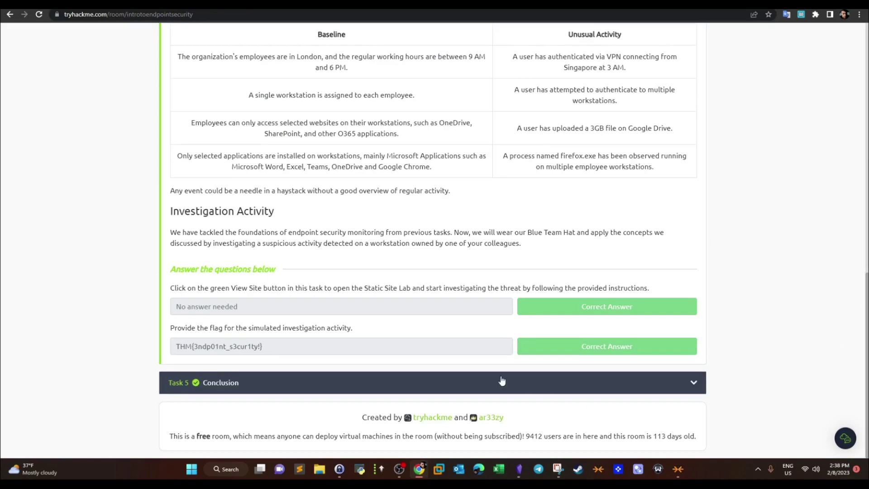
pyautogui.moveTo(407, 364); pyautogui.dragTo(120, 358)
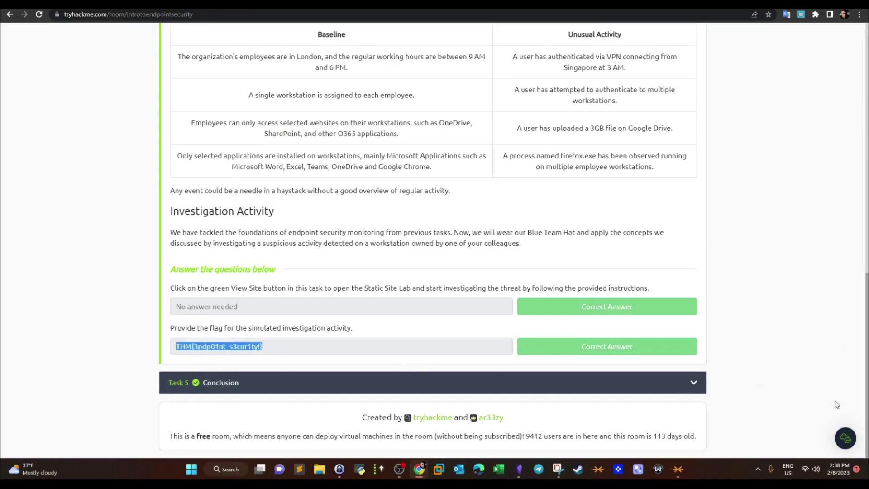
pyautogui.moveTo(865, 410); pyautogui.dragTo(828, 163)
pyautogui.click(623, 272)
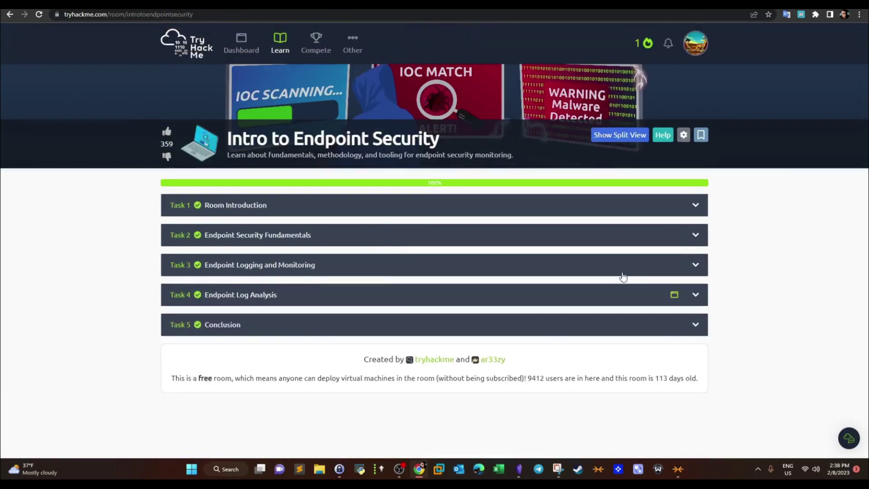